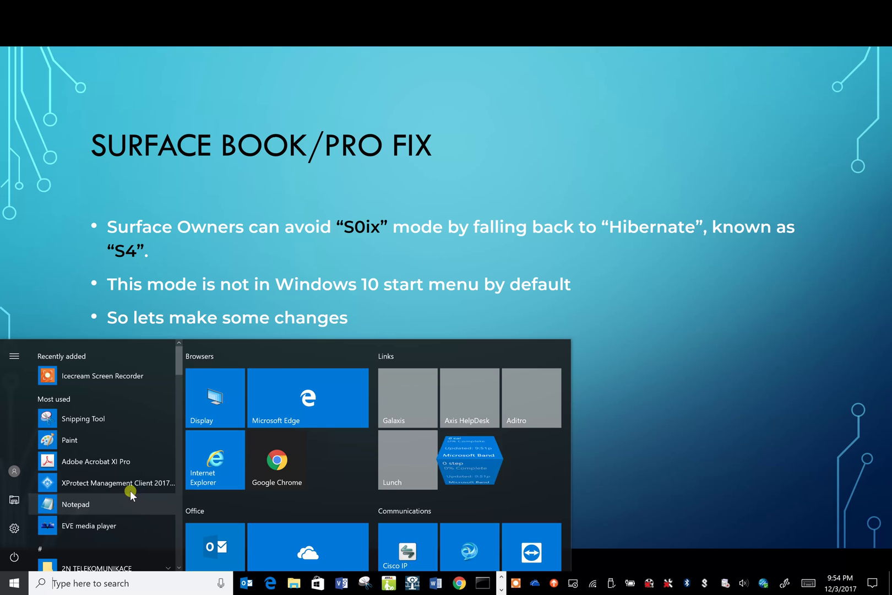
# Run powercfg -h on in an administrator Command Prompt to enable hibernation.
pyautogui.click(122, 587)
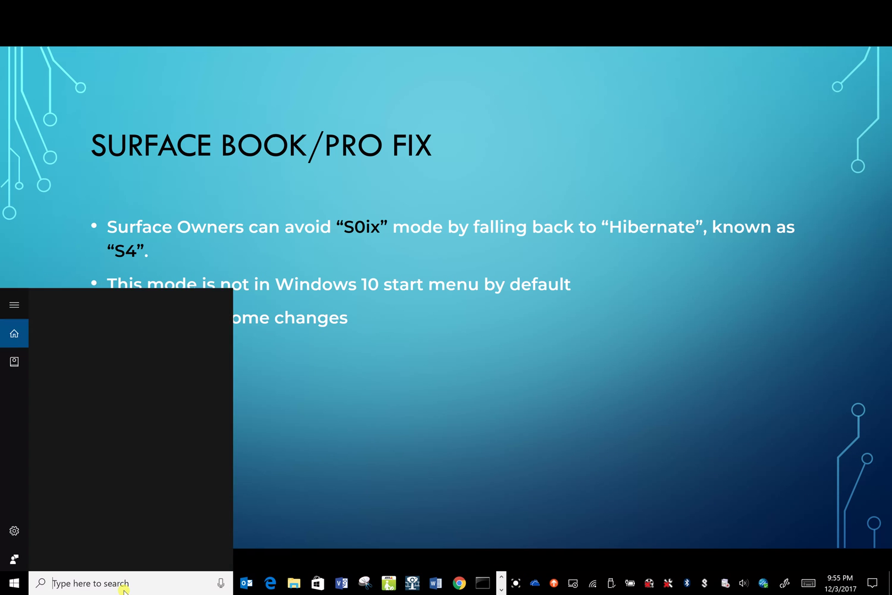
pyautogui.write('command')
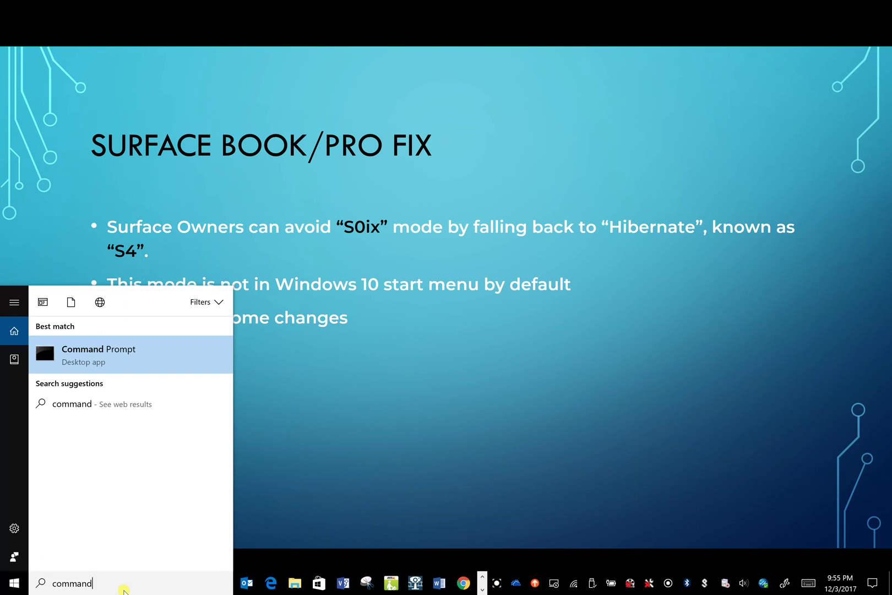
pyautogui.rightClick(119, 350)
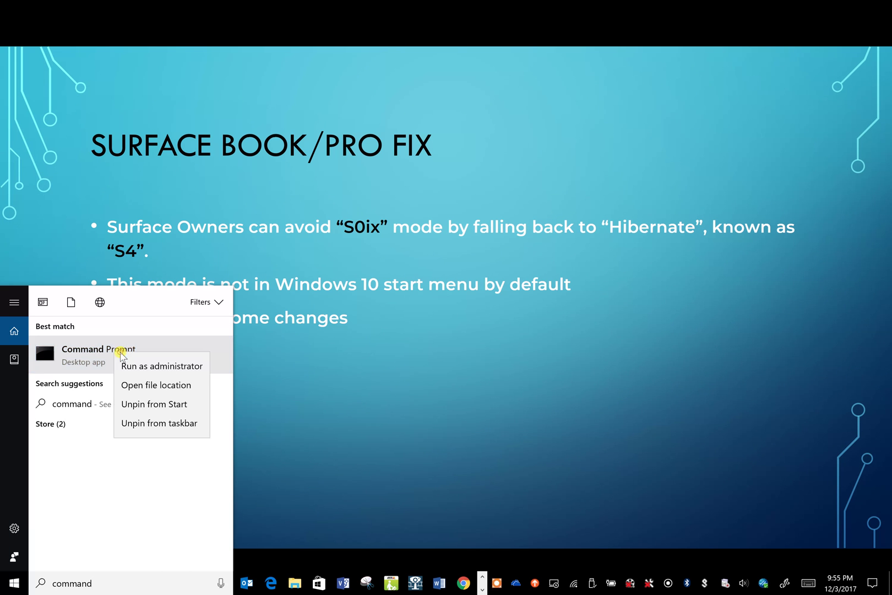
pyautogui.click(140, 366)
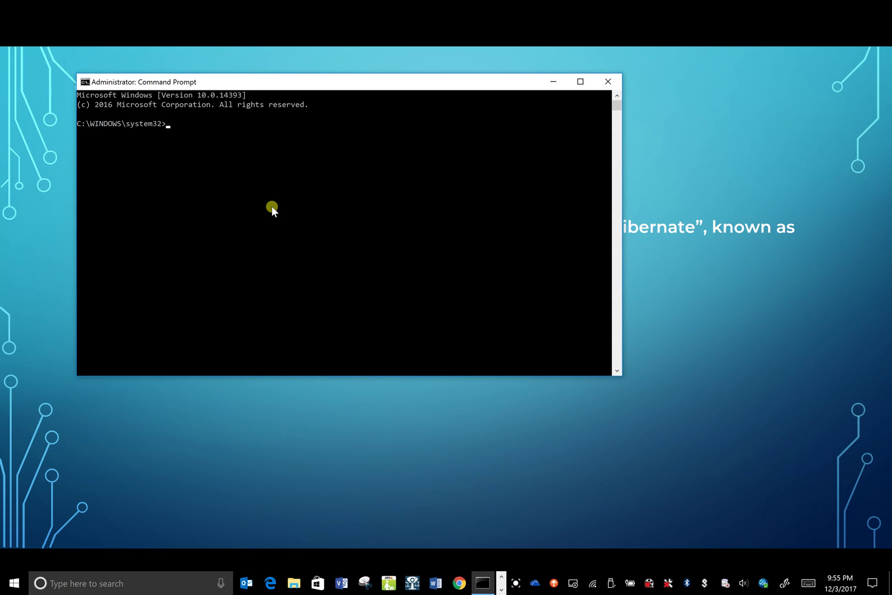
pyautogui.write('powercfg -h on')
pyautogui.press('Return')
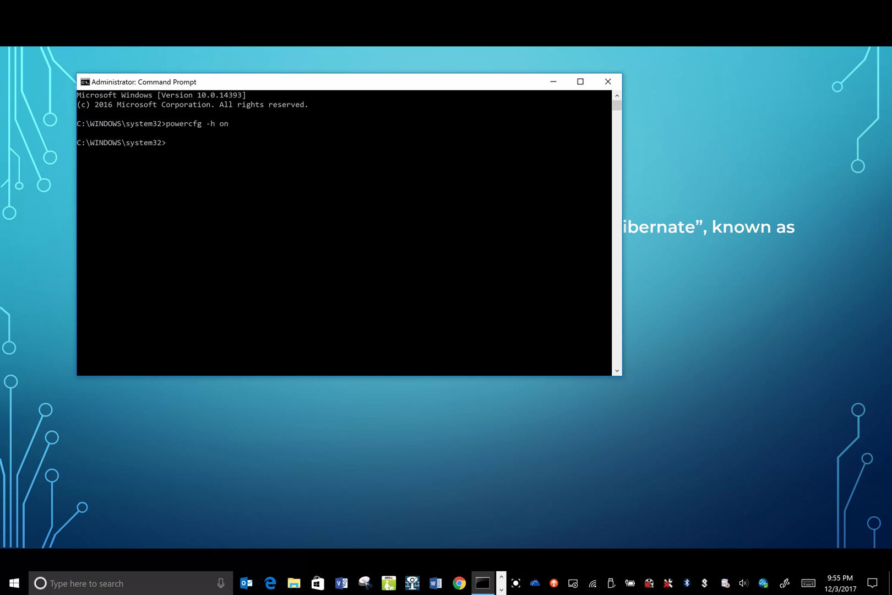
# Choose Hibernate from the Start menu's power options.
pyautogui.click(15, 581)
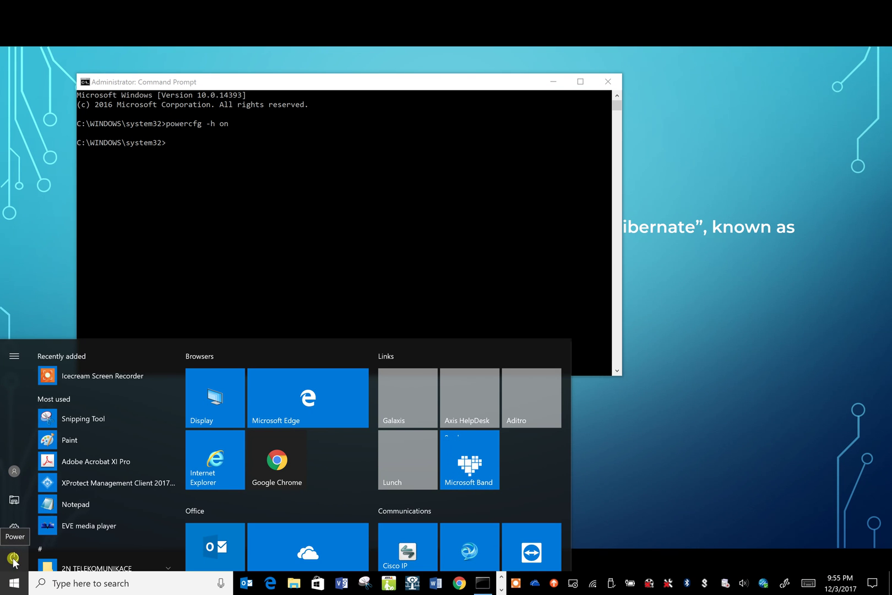
pyautogui.click(14, 559)
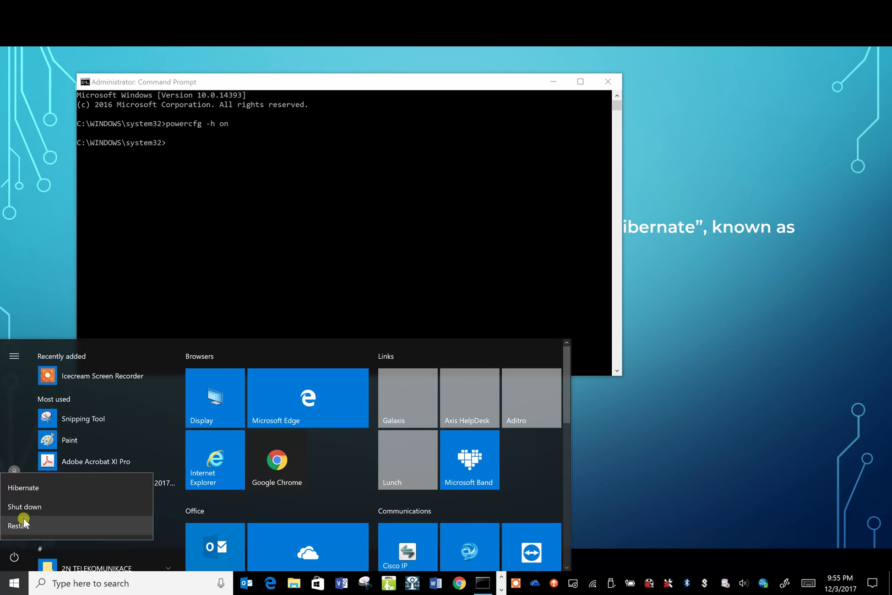
pyautogui.click(22, 487)
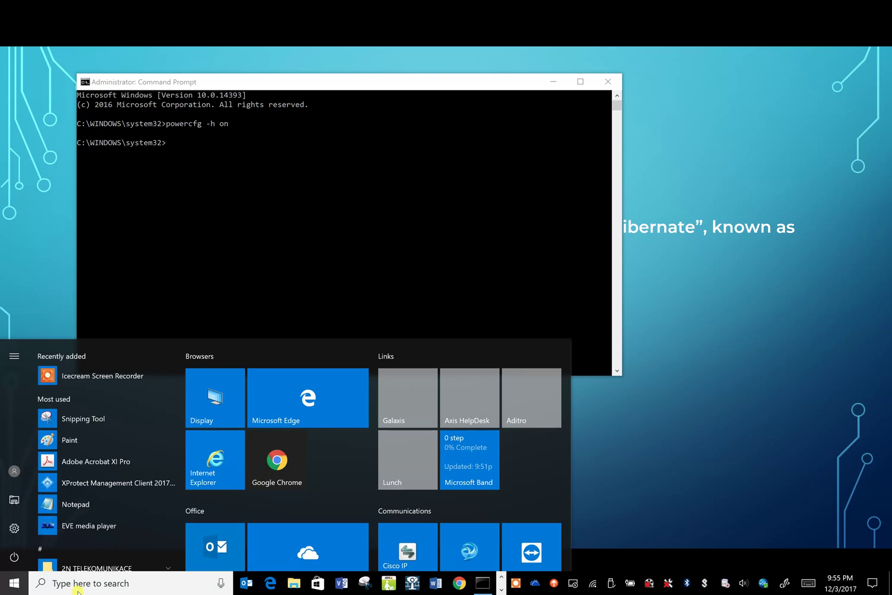
# Open Control Panel's Power Options and view the Balanced plan settings, closing them unsaved.
pyautogui.click(77, 585)
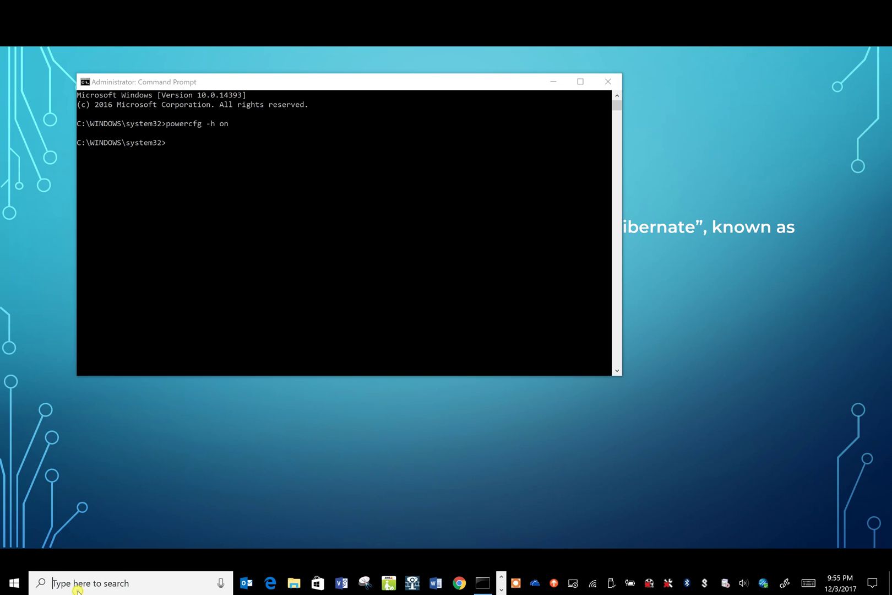
pyautogui.write('control')
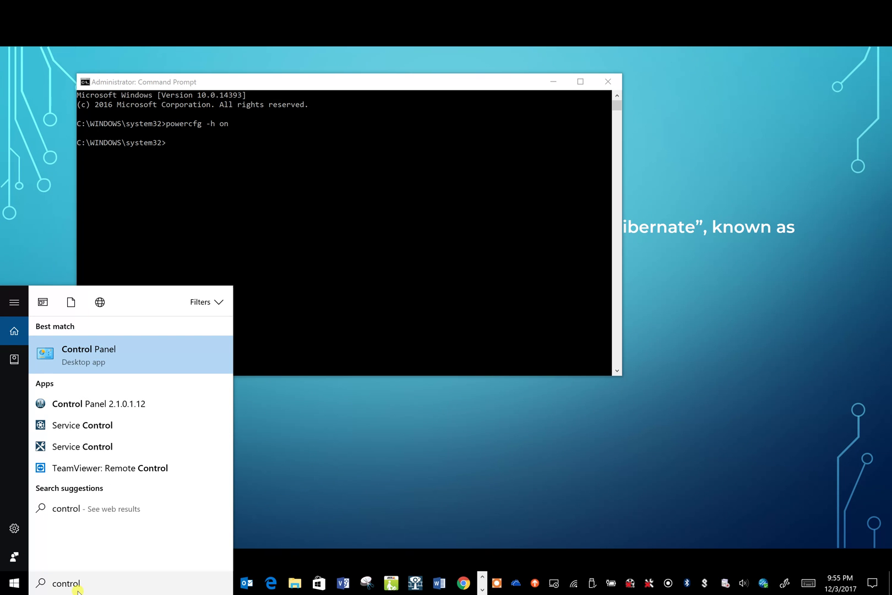
pyautogui.press('Return')
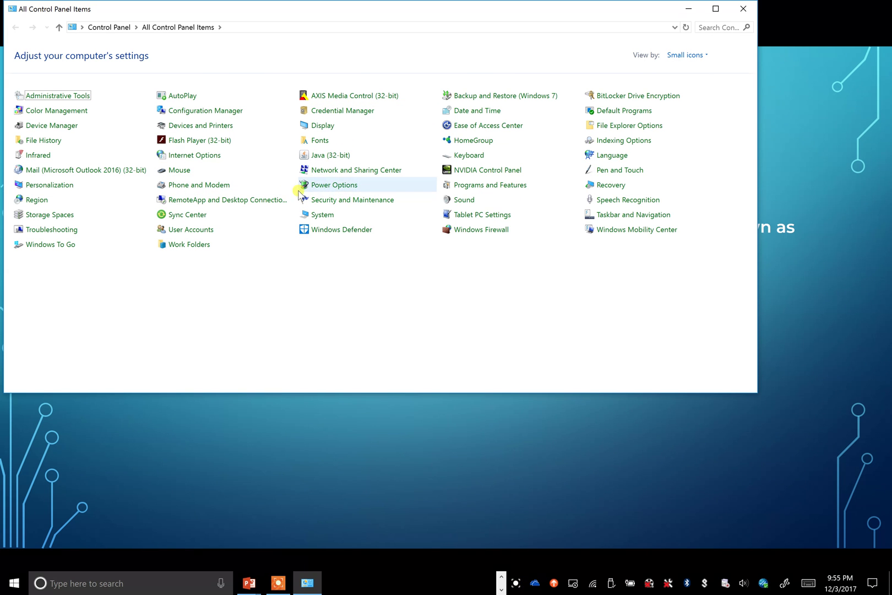
pyautogui.click(331, 191)
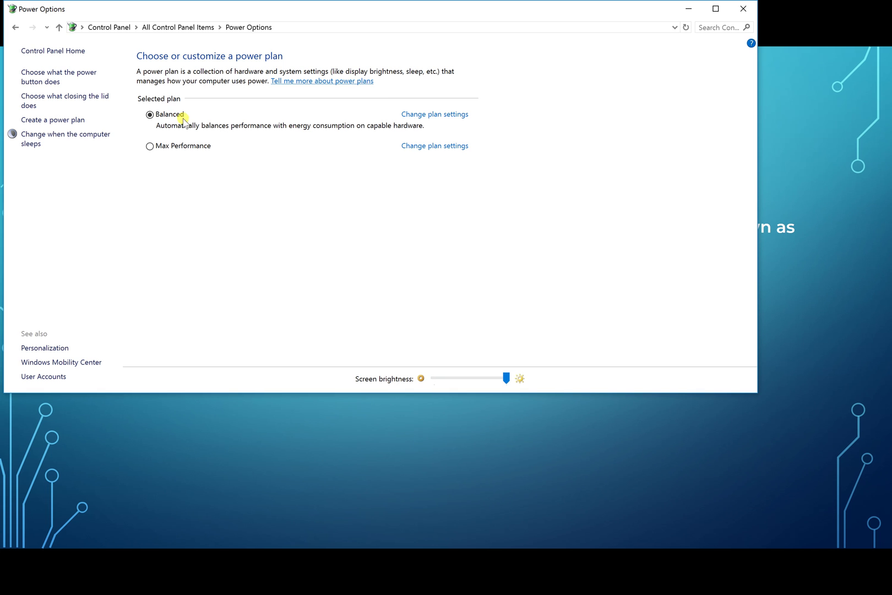
pyautogui.click(428, 115)
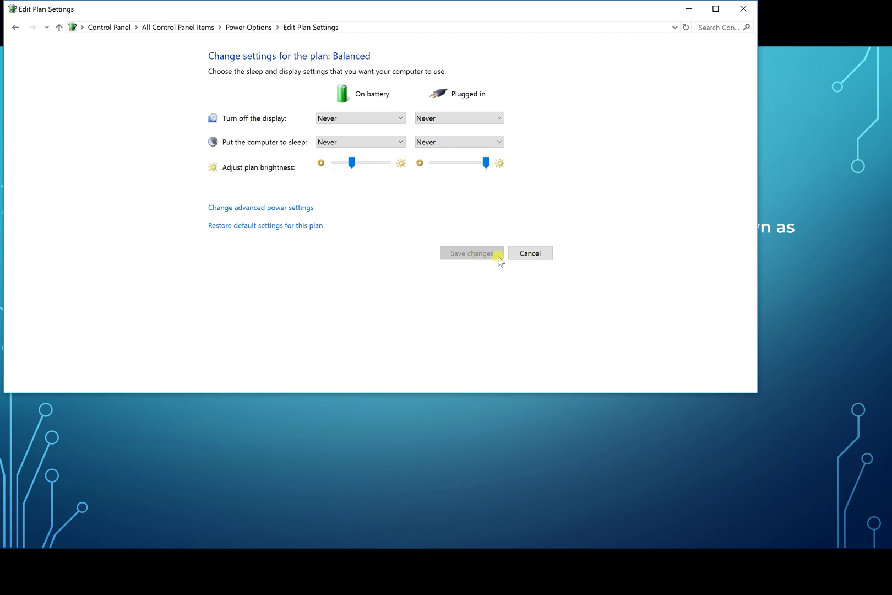
pyautogui.click(532, 254)
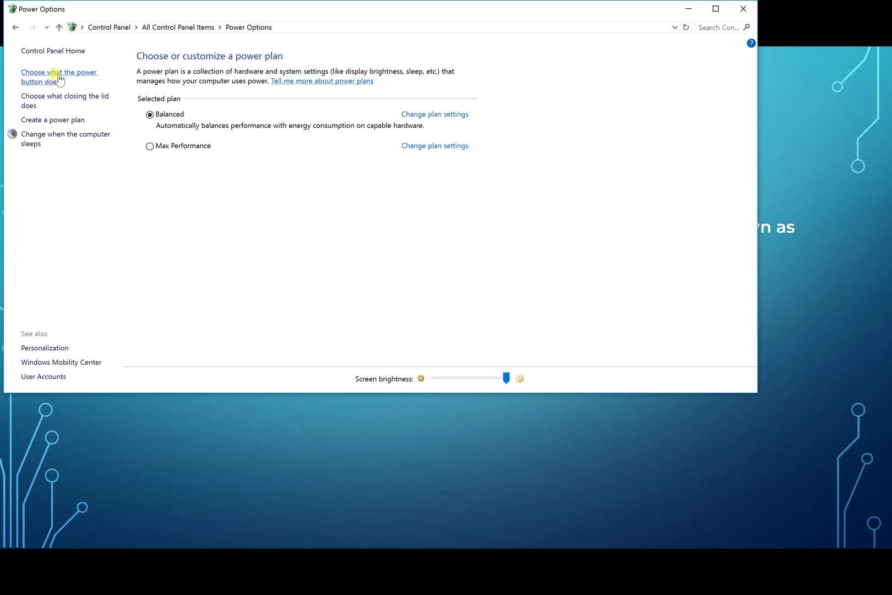
# Unlock shutdown settings, leave fast startup and Sleep unchecked, and save Hibernate actions.
pyautogui.click(40, 77)
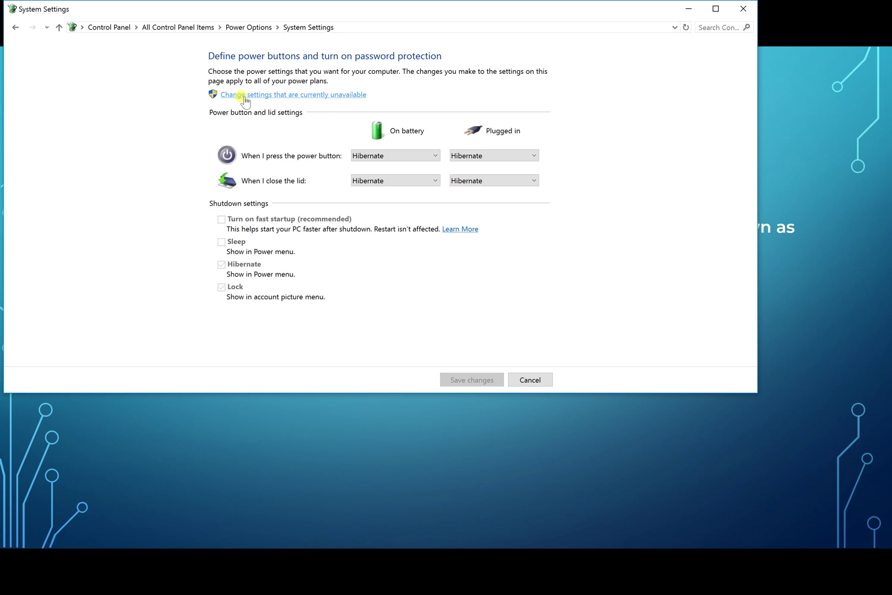
pyautogui.click(297, 95)
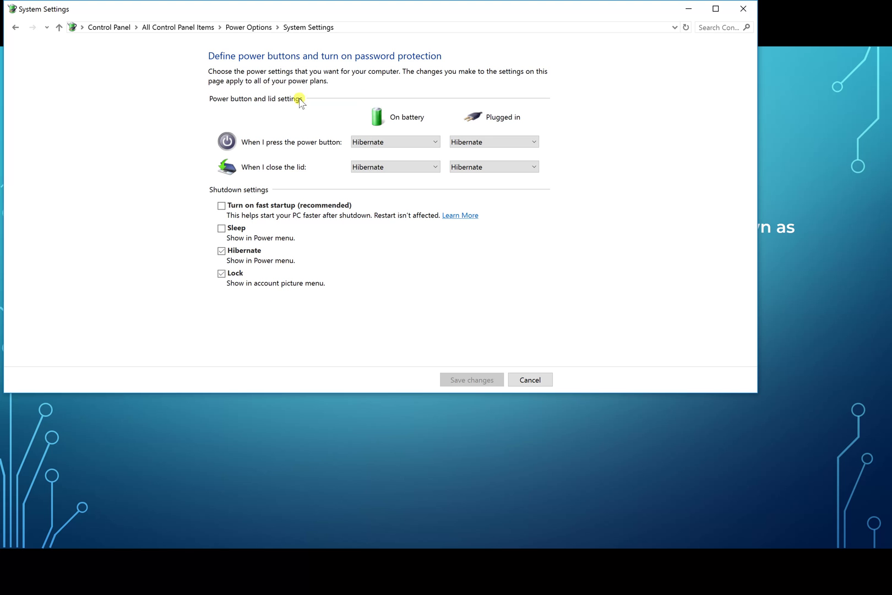
pyautogui.click(221, 206)
pyautogui.click(221, 228)
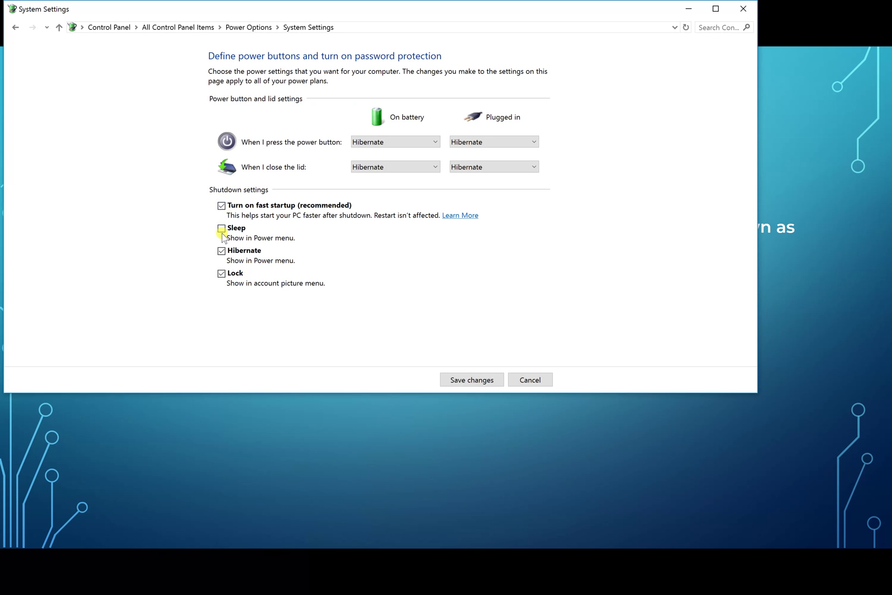
pyautogui.click(222, 231)
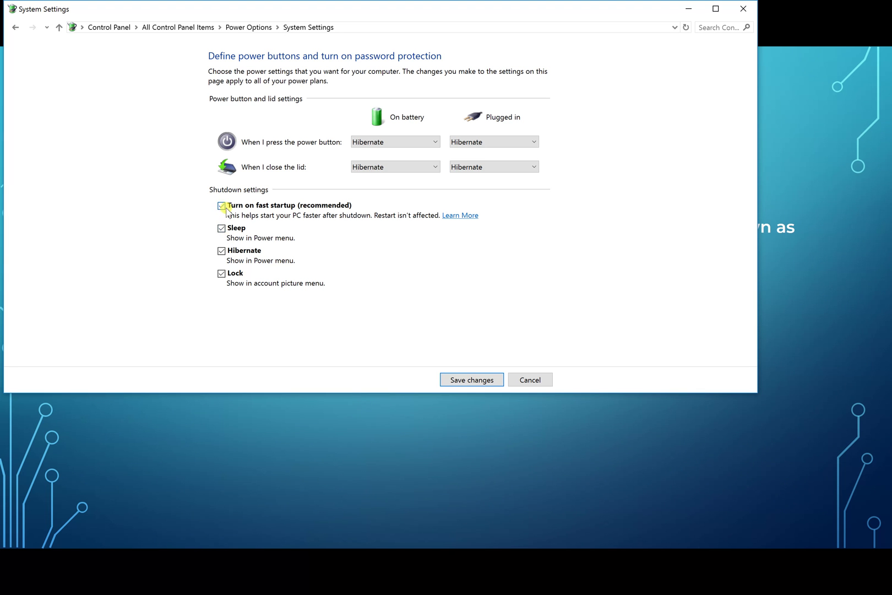
pyautogui.click(221, 206)
pyautogui.click(221, 227)
pyautogui.click(466, 379)
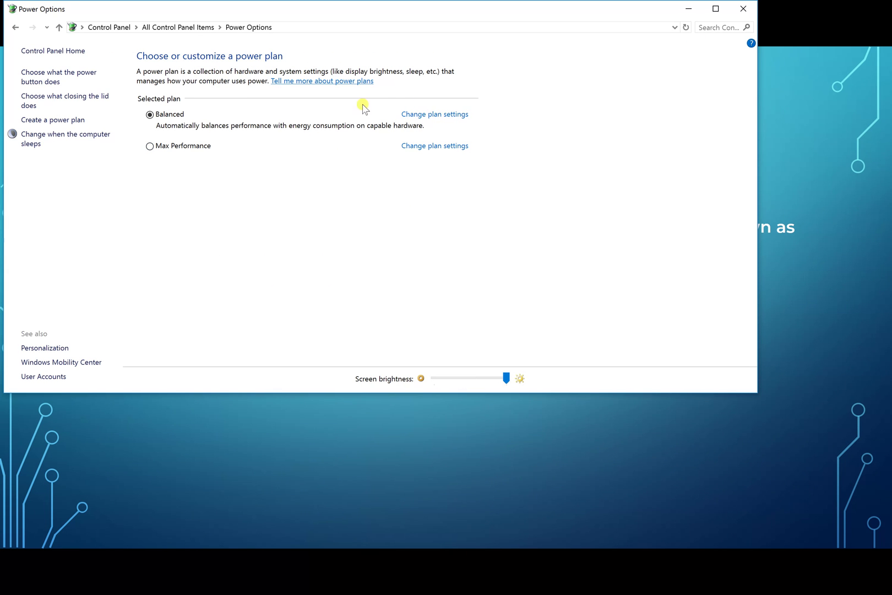
# Open the Balanced plan's advanced settings and expand Lid close and Power button actions.
pyautogui.click(429, 115)
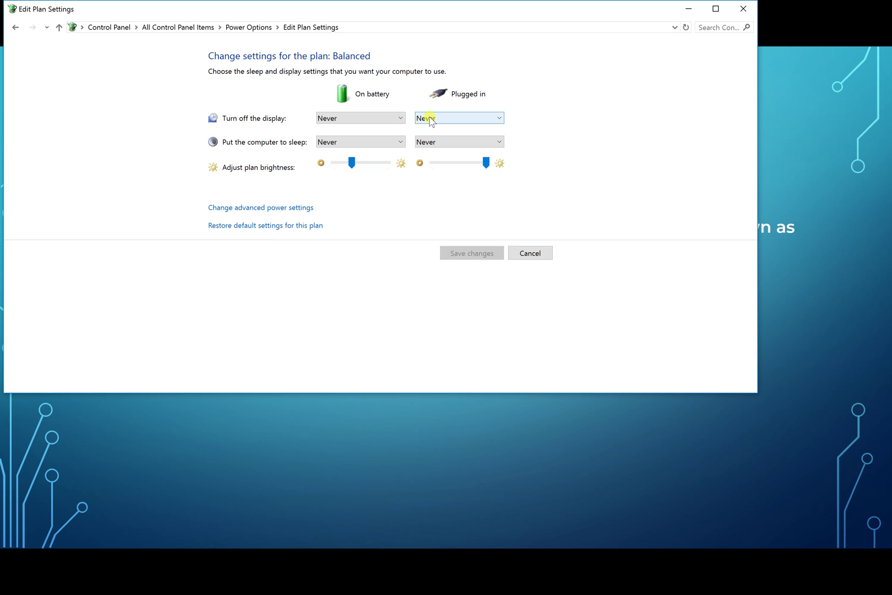
pyautogui.click(268, 208)
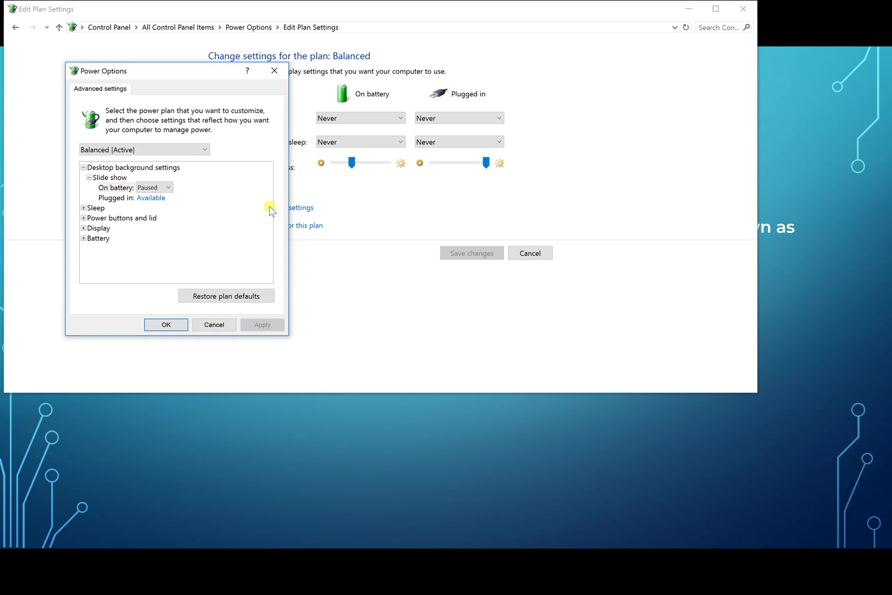
pyautogui.click(83, 218)
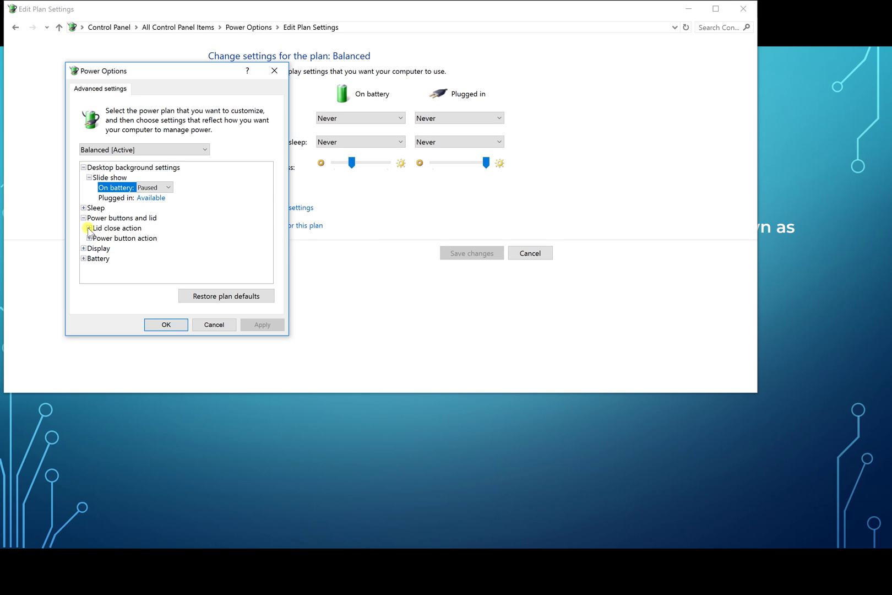
pyautogui.click(88, 228)
pyautogui.click(88, 258)
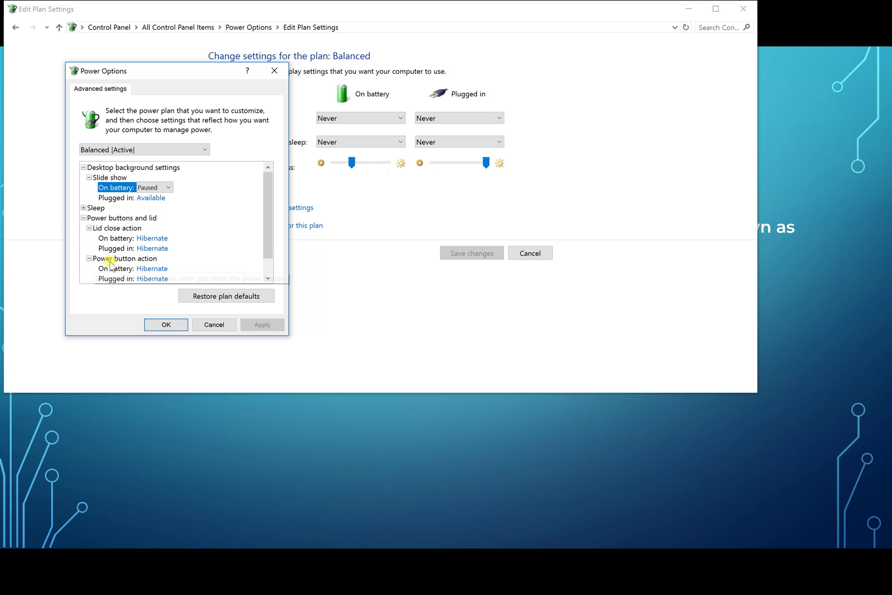
pyautogui.scroll(-1, 171, 255)
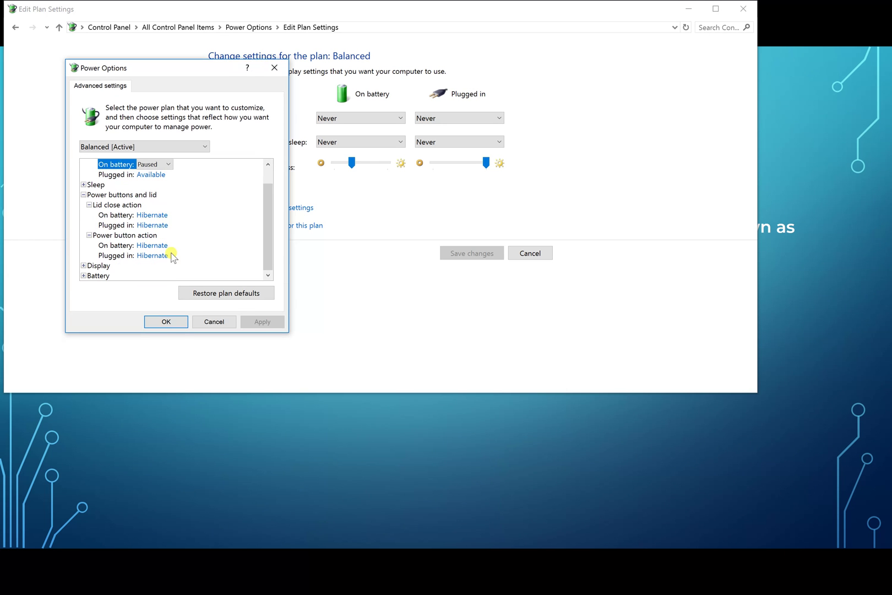
# Set lid close on battery to Hibernate and apply the advanced settings.
pyautogui.click(158, 219)
pyautogui.click(174, 218)
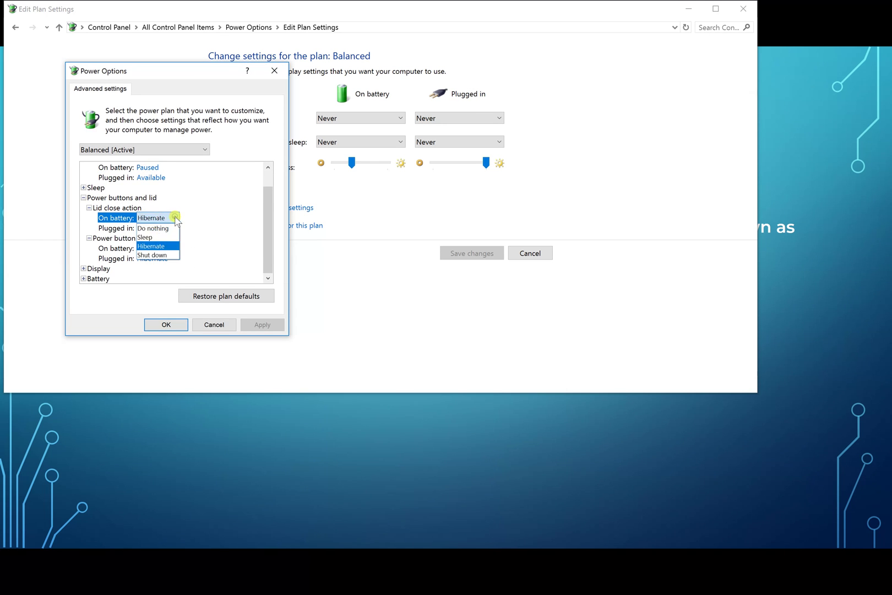
pyautogui.click(166, 246)
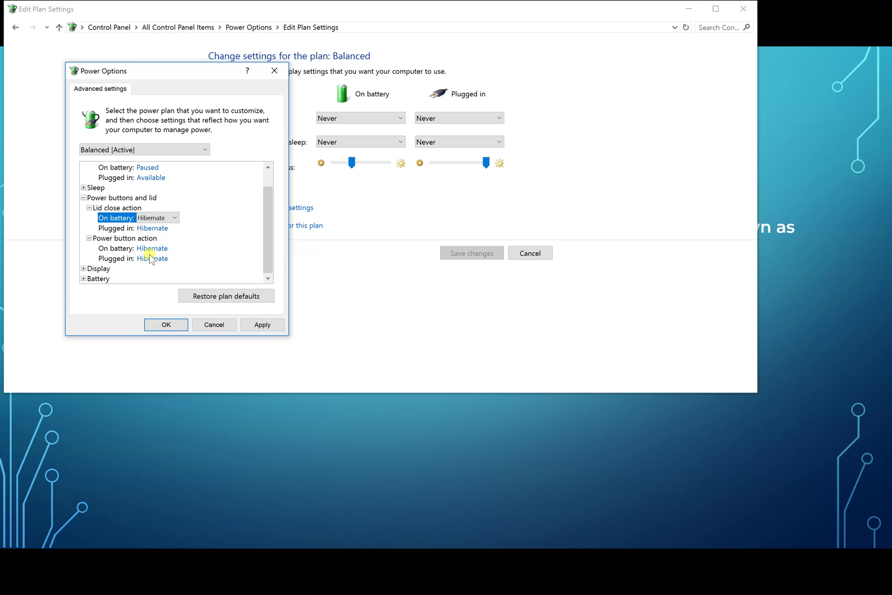
pyautogui.click(262, 325)
pyautogui.click(175, 325)
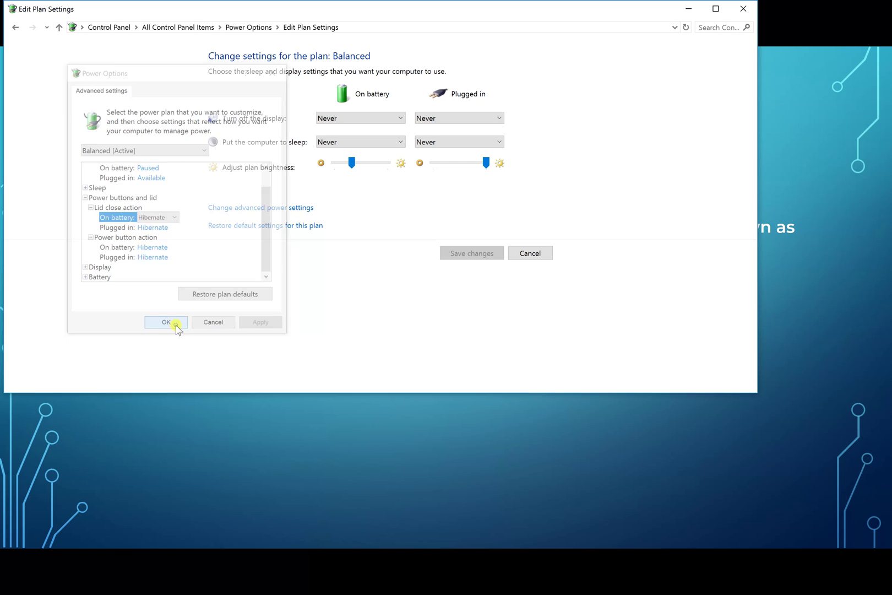